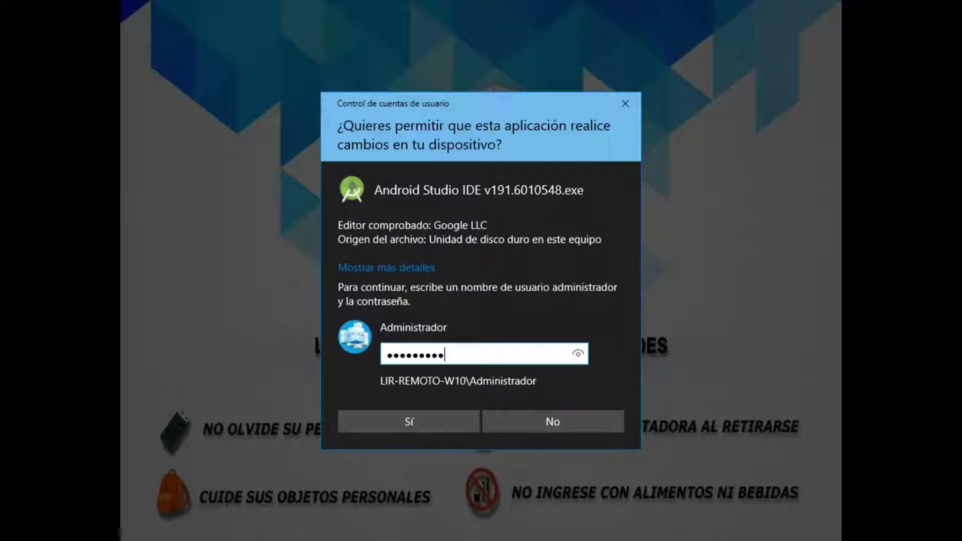
# Step: Enter the administrator account password and allow the Android Studio installer to make changes to the device
pyautogui.write('•')
pyautogui.click(520, 354)
pyautogui.click(434, 419)
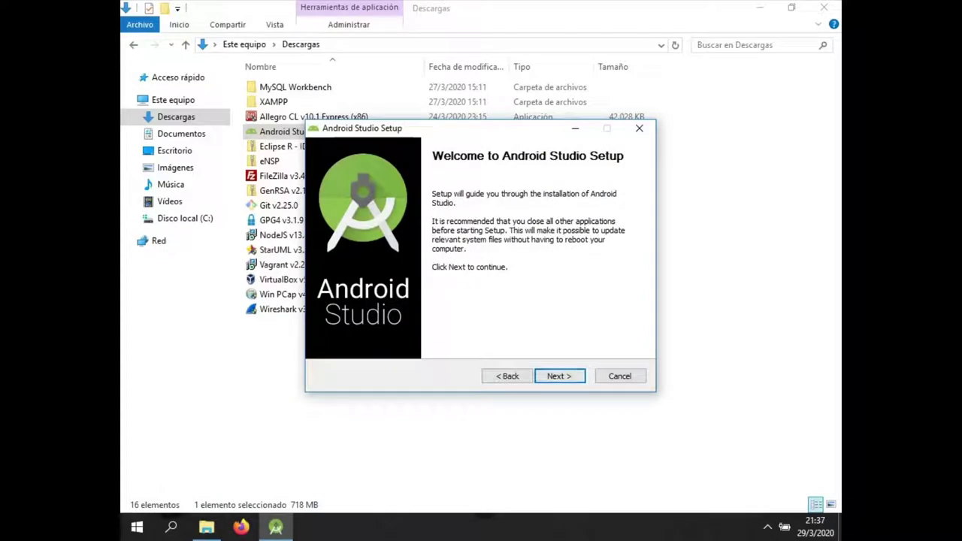
# Step: Install Android Studio with the default components in C:\Program Files\Android\Android Studio, using the Android Studio Start Menu folder
pyautogui.click(560, 377)
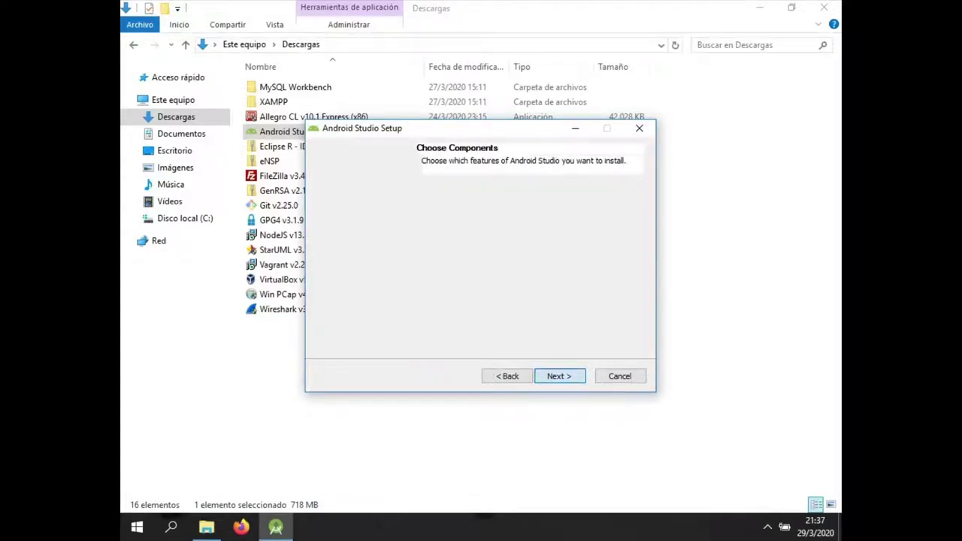
pyautogui.click(559, 376)
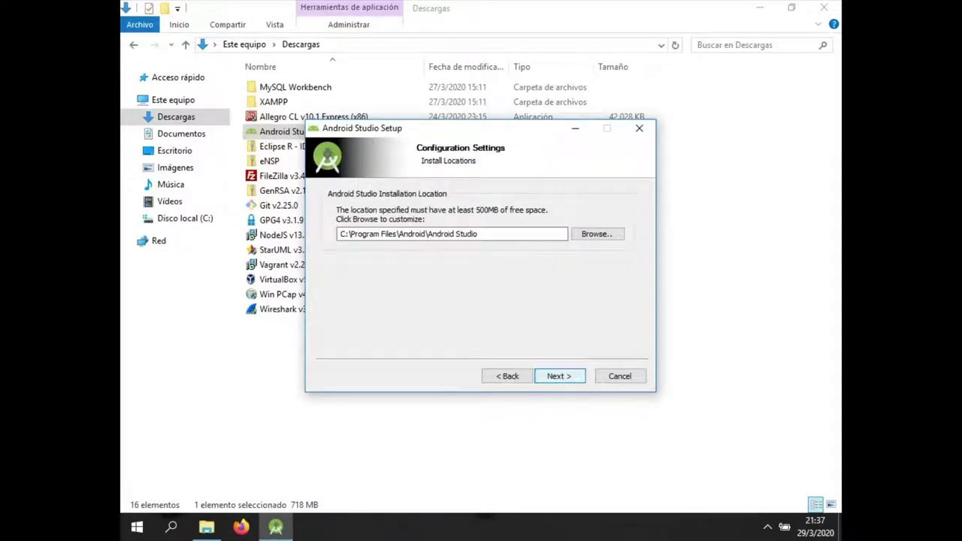
pyautogui.click(559, 376)
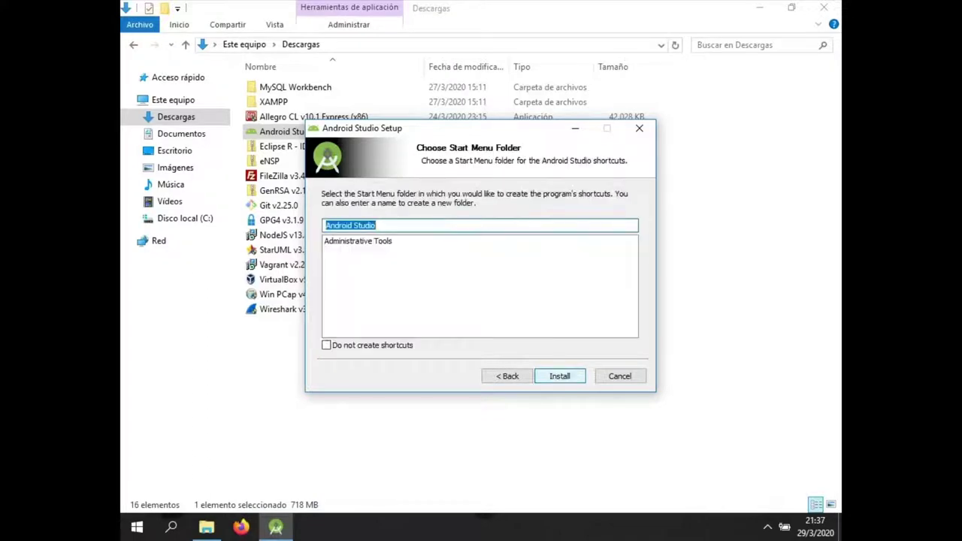
pyautogui.click(560, 376)
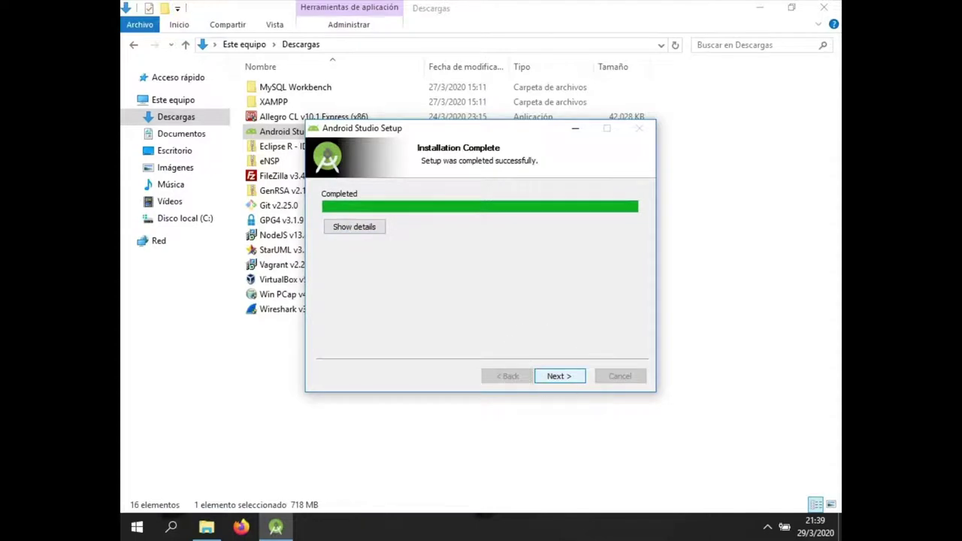
# Step: Finish the installer and start Android Studio without importing settings, declining to send usage statistics to Google
pyautogui.press('Return')
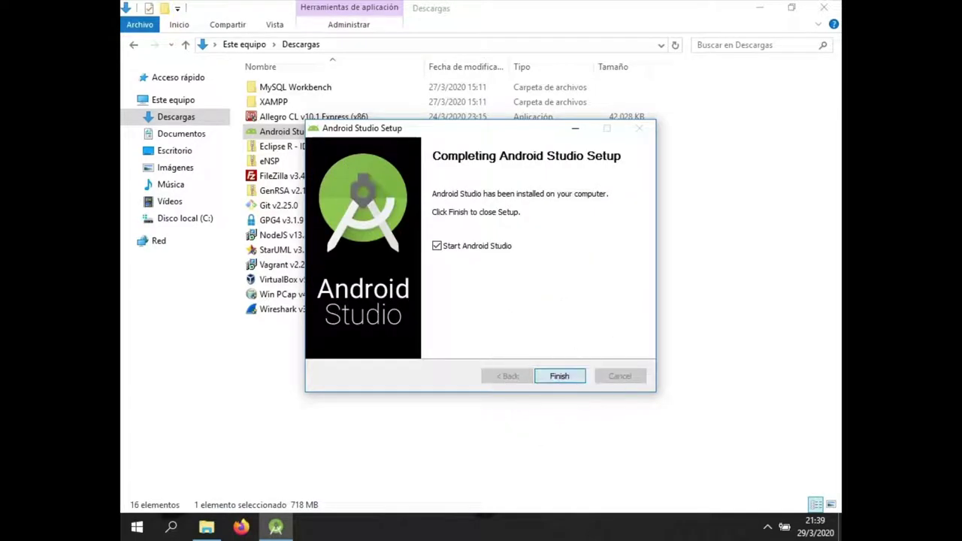
pyautogui.press('Return')
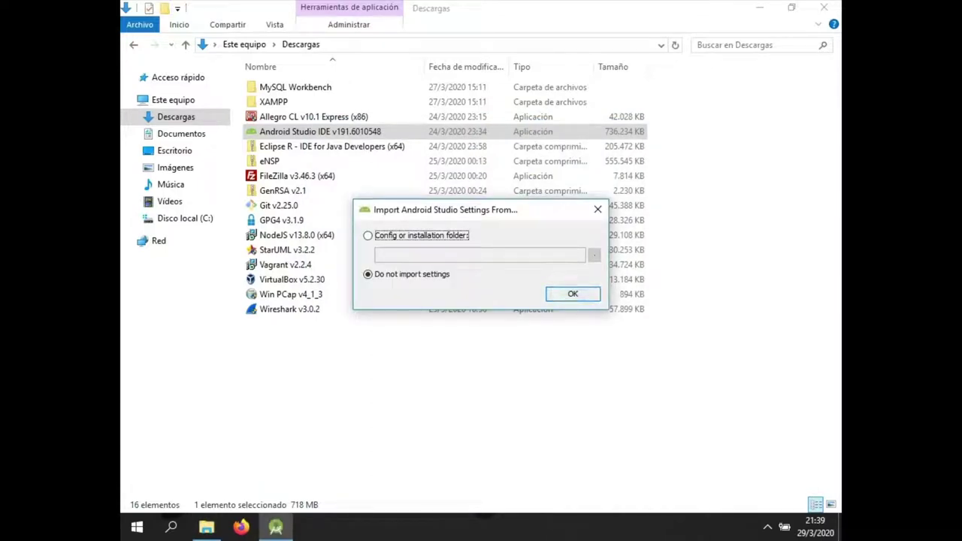
pyautogui.press('Return')
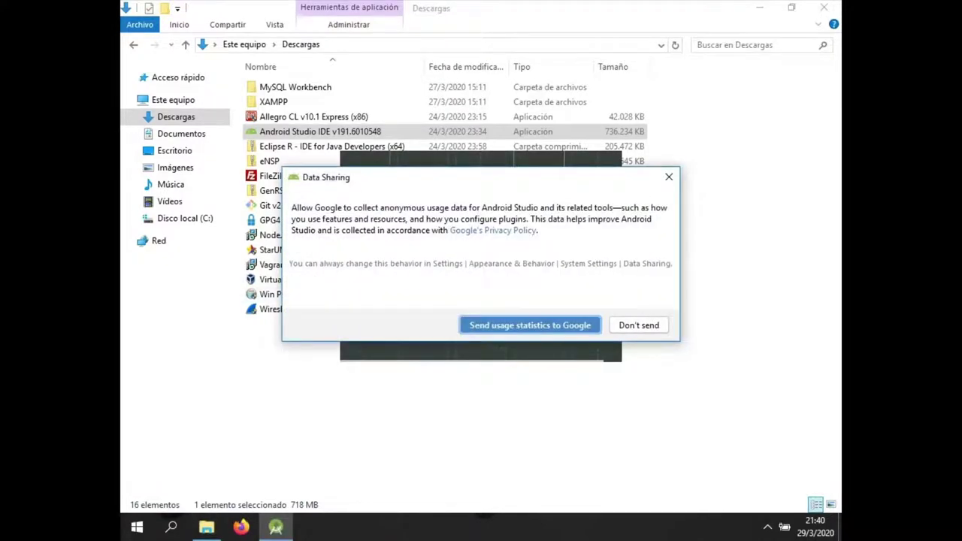
pyautogui.click(639, 325)
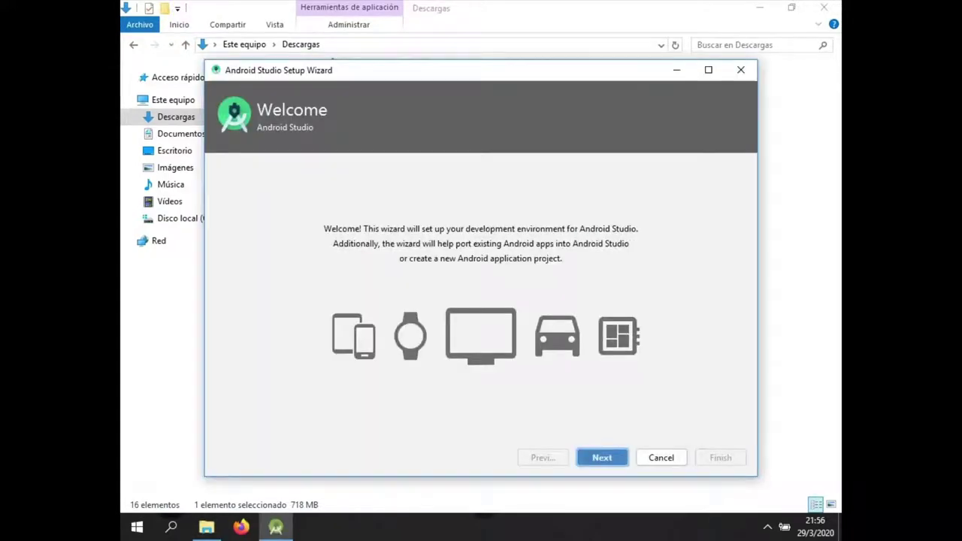
# Step: Choose the Custom install type and the Darcula UI theme in the setup wizard
pyautogui.click(603, 458)
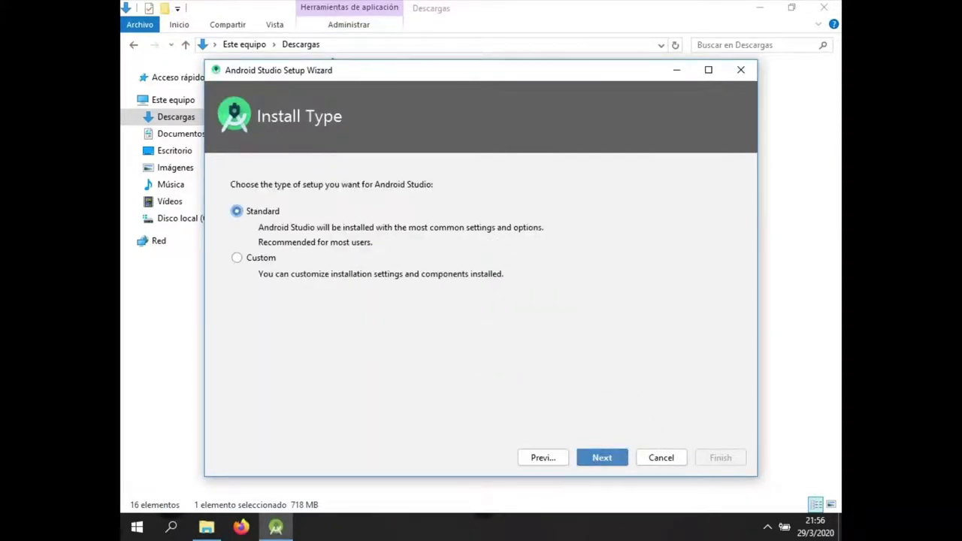
pyautogui.click(237, 258)
pyautogui.click(602, 458)
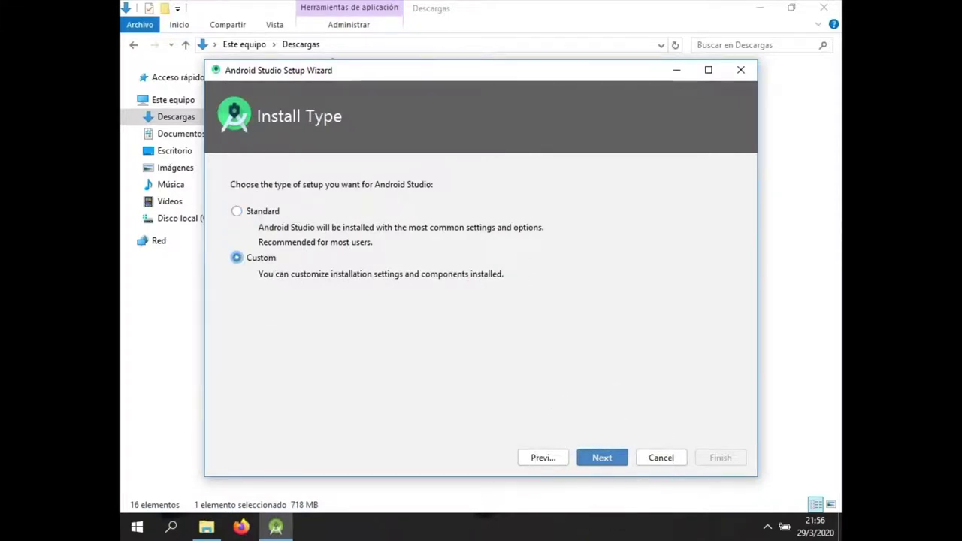
pyautogui.click(602, 458)
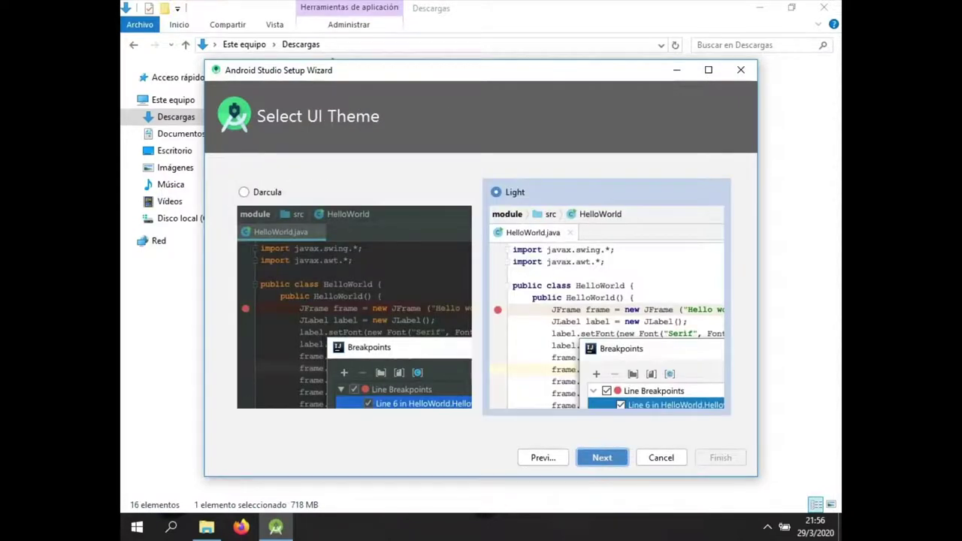
pyautogui.click(244, 192)
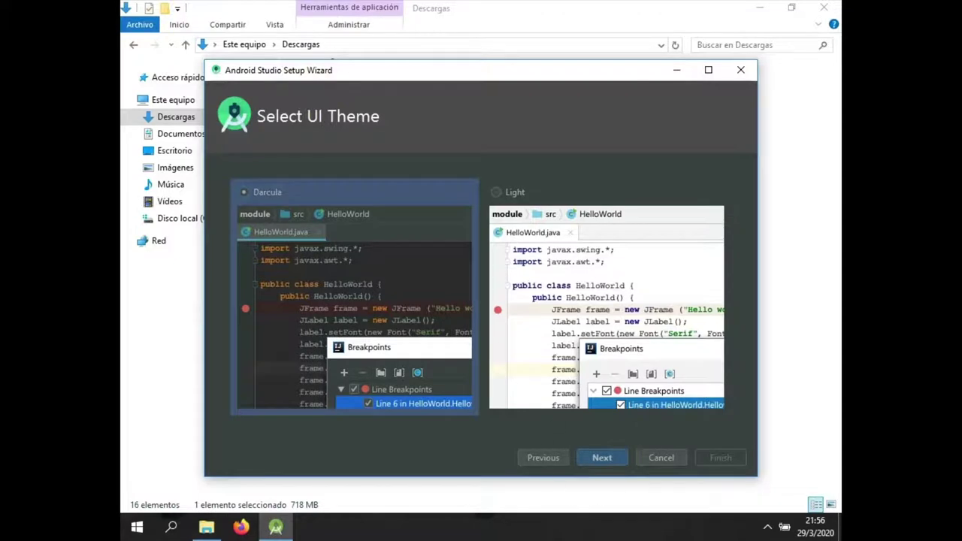
pyautogui.click(602, 458)
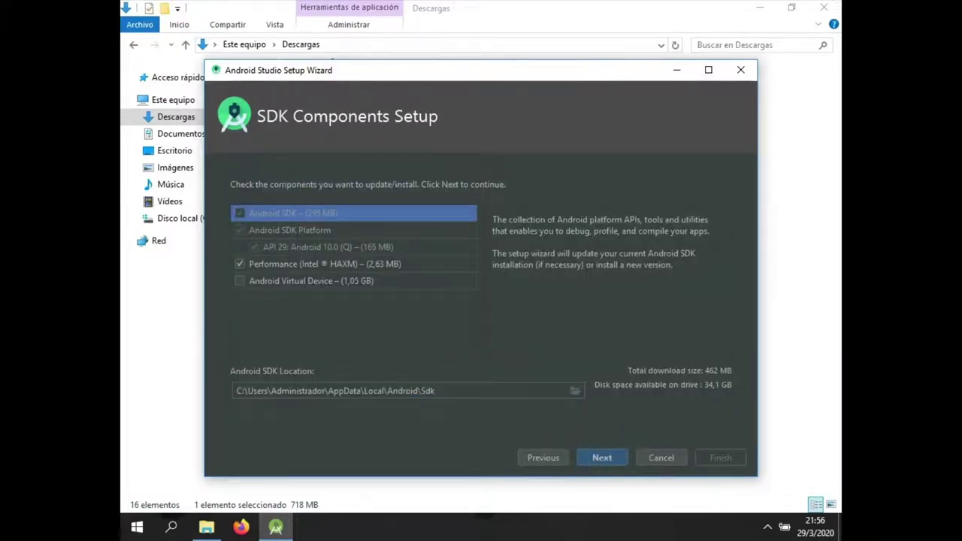
# Step: Include the Android Virtual Device component and create a folder named Android in C:\Users\Public\Documents for the SDK location
pyautogui.click(240, 281)
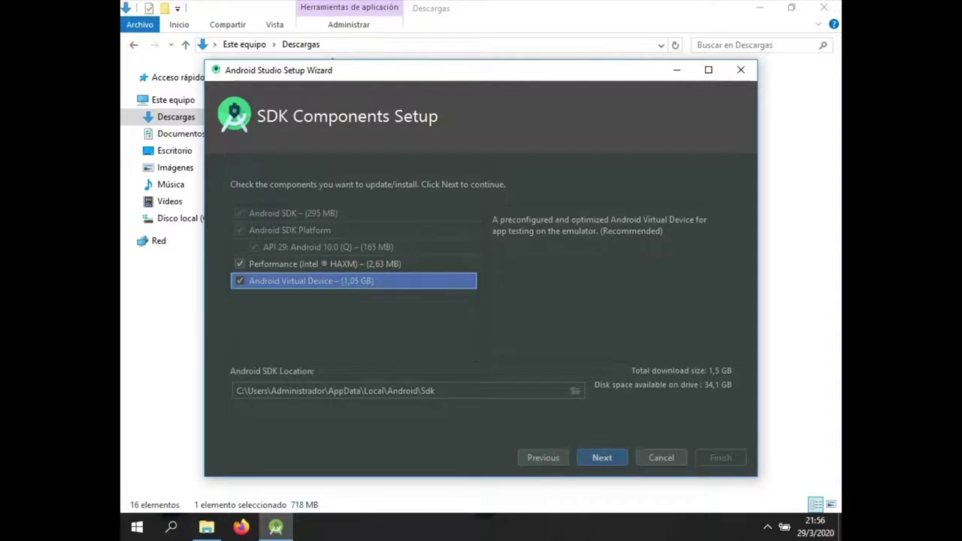
pyautogui.click(575, 391)
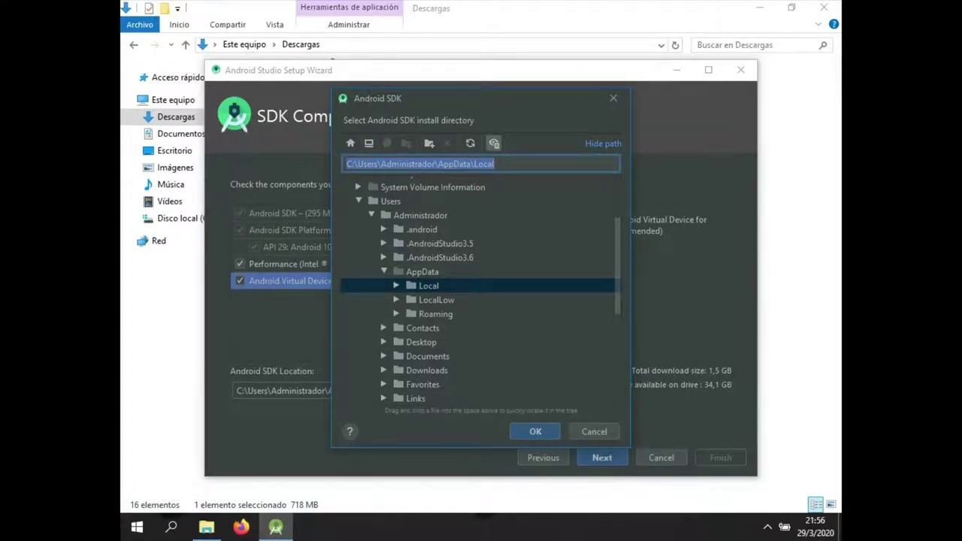
pyautogui.scroll(-4, 481, 294)
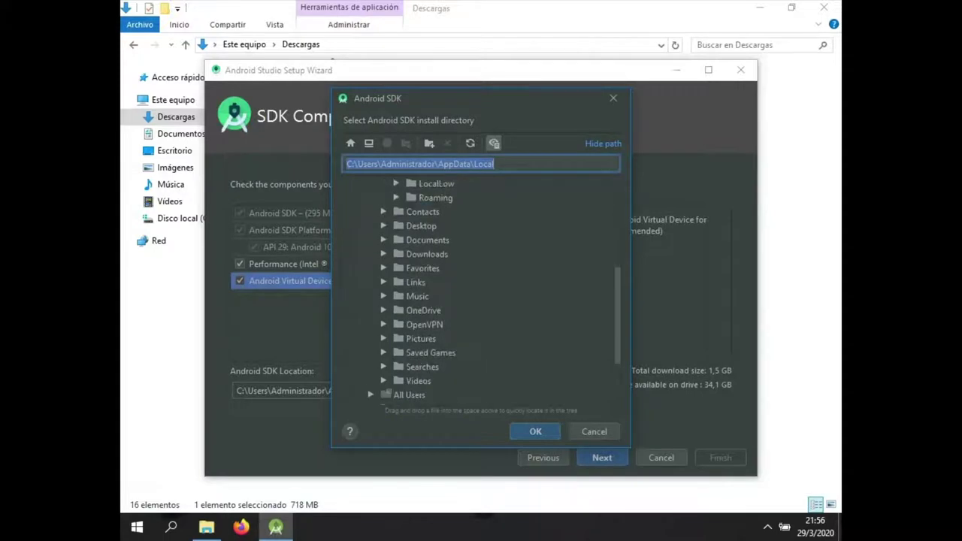
pyautogui.scroll(-1, 482, 293)
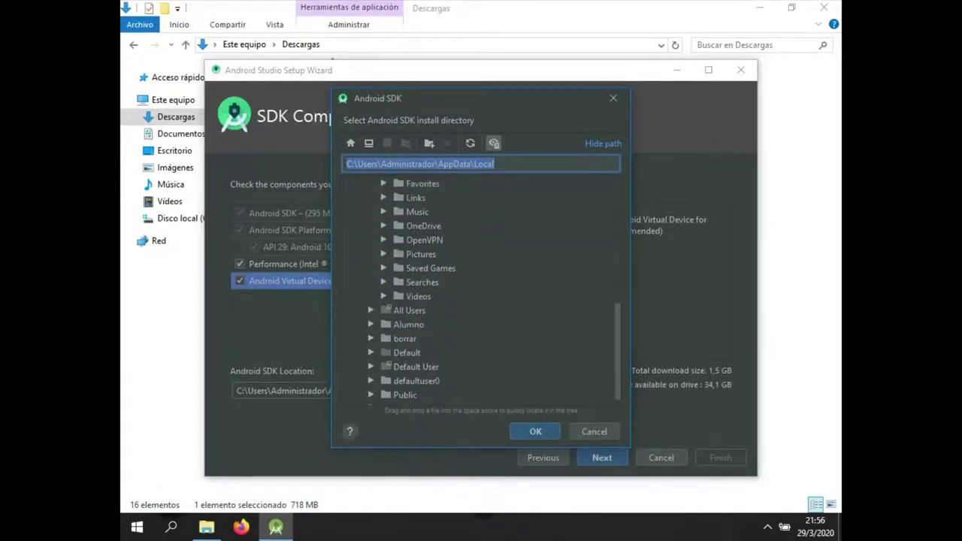
pyautogui.click(404, 395)
pyautogui.press('Right')
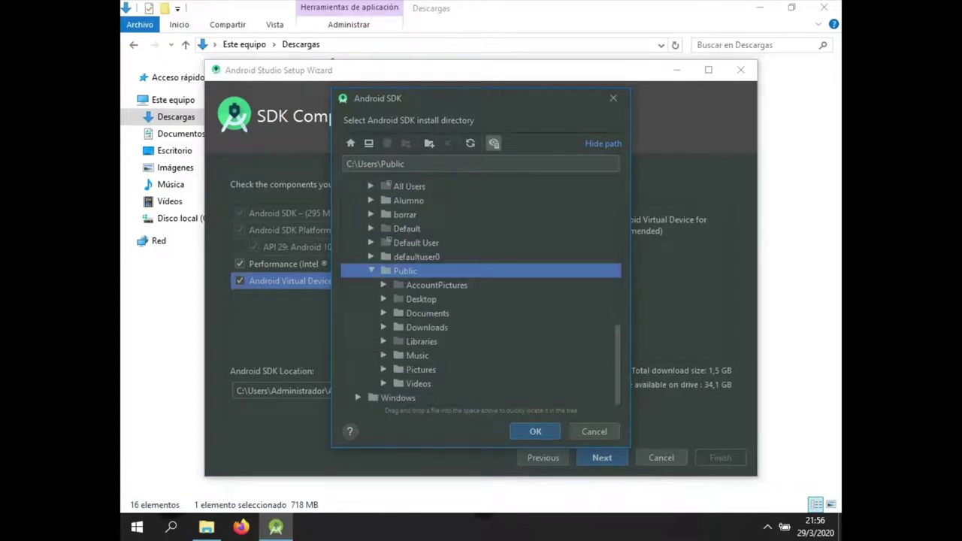
pyautogui.click(382, 312)
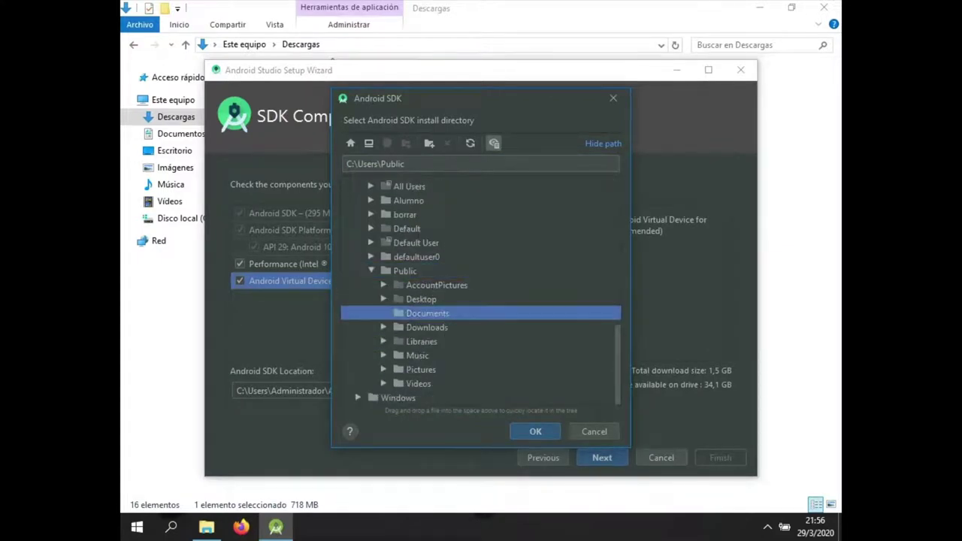
pyautogui.click(429, 143)
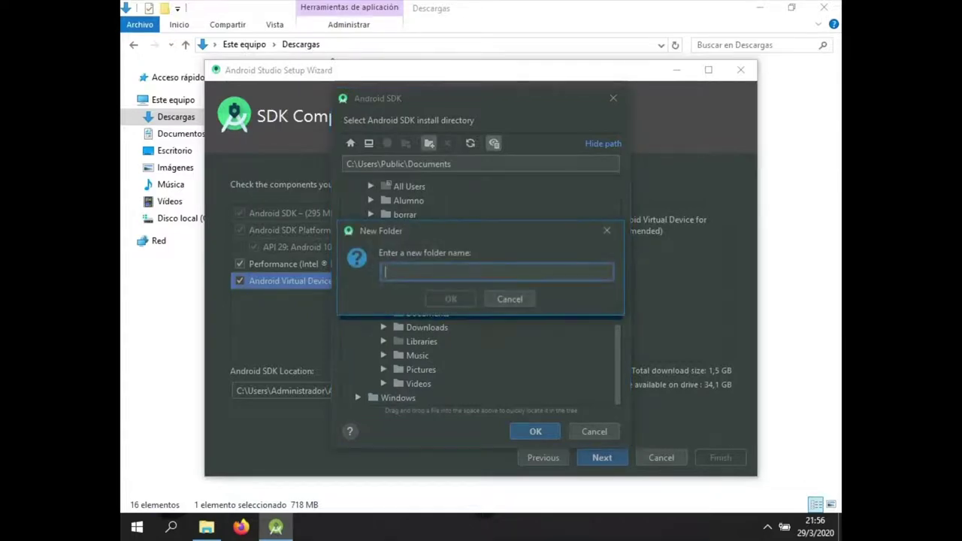
pyautogui.write('Android')
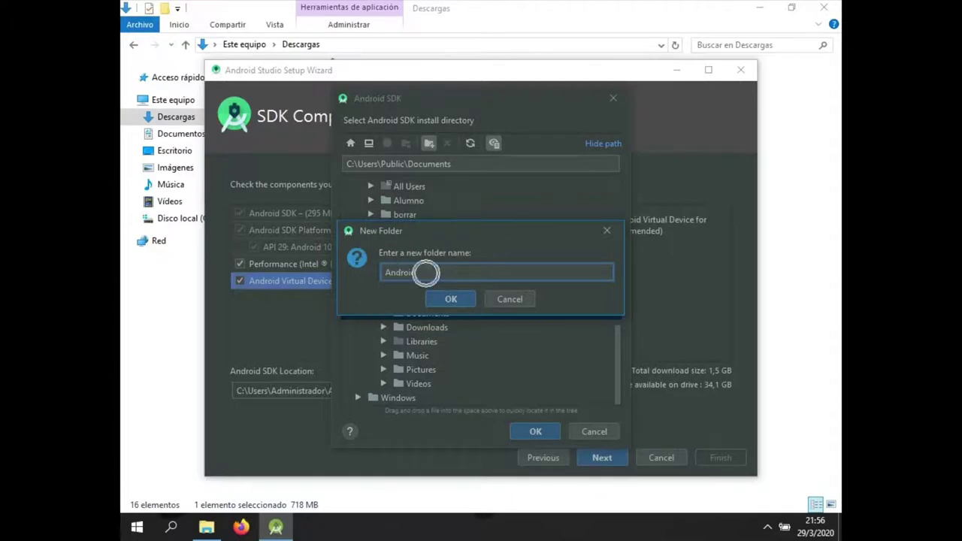
pyautogui.click(451, 298)
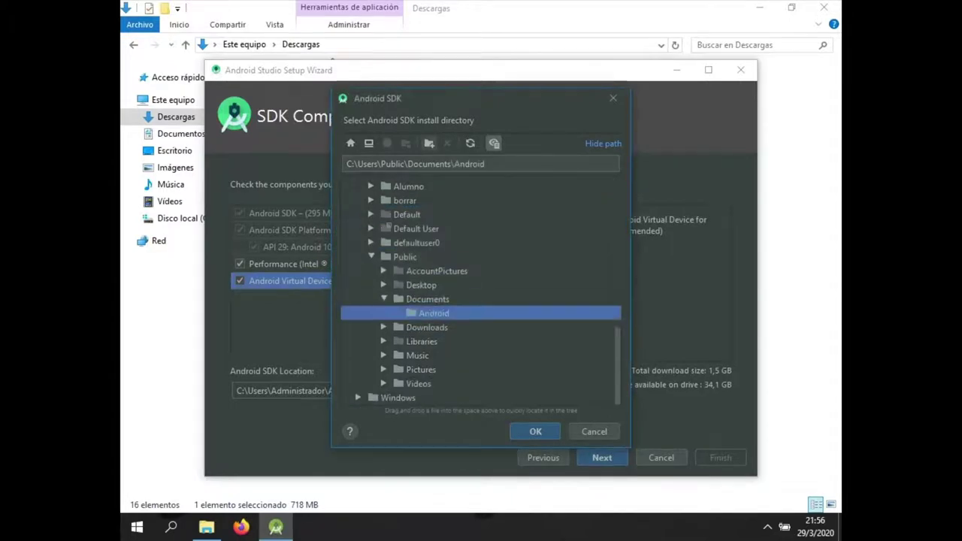
# Step: Create an SDK subfolder inside the Android folder and set it as the Android SDK location
pyautogui.click(430, 143)
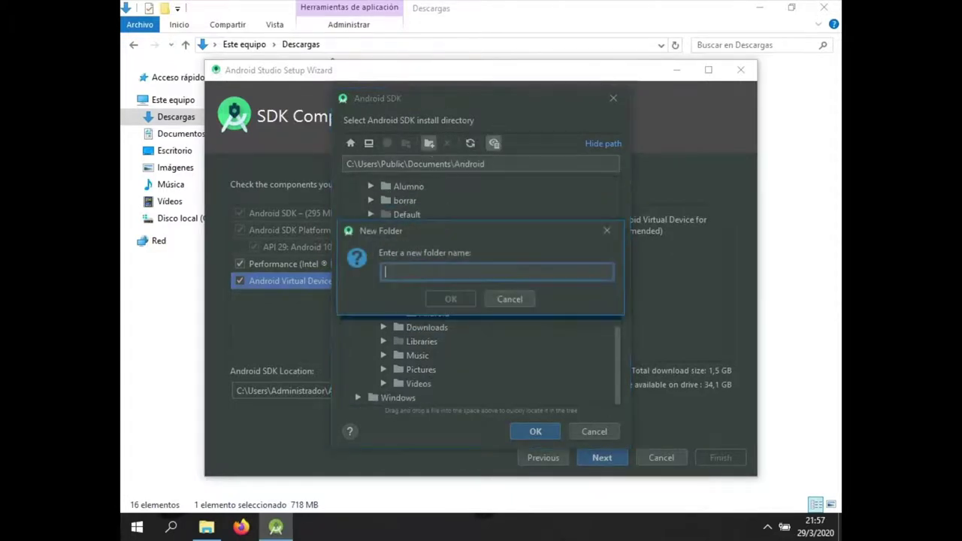
pyautogui.write('SDK')
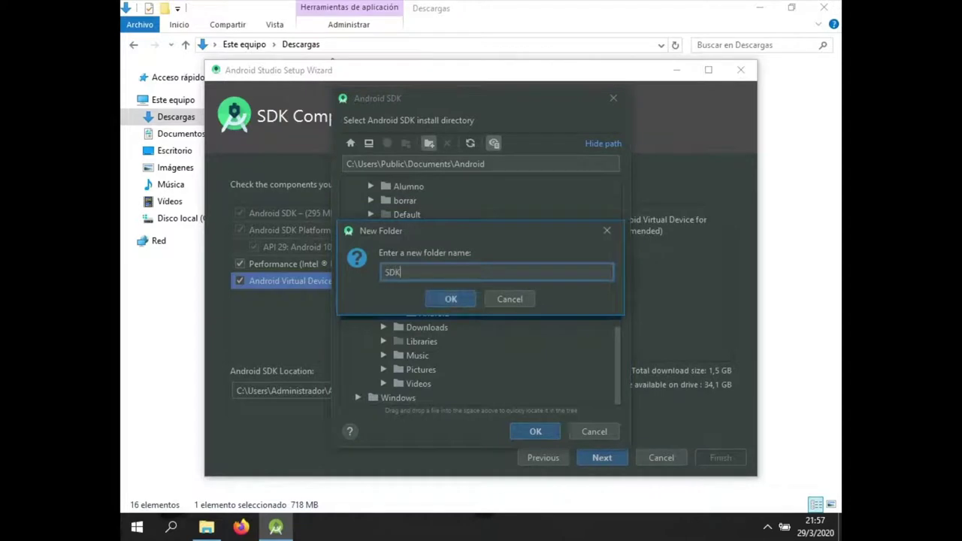
pyautogui.click(451, 299)
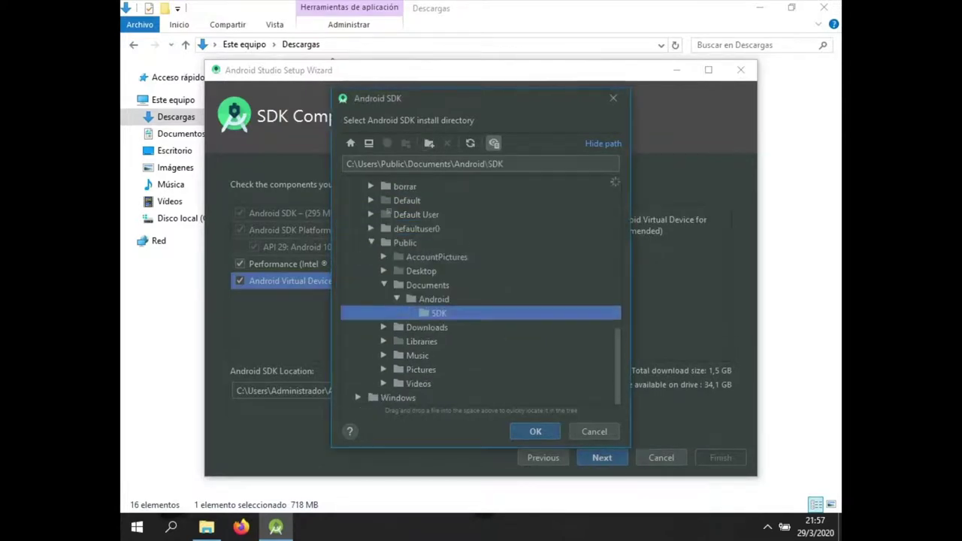
pyautogui.click(541, 431)
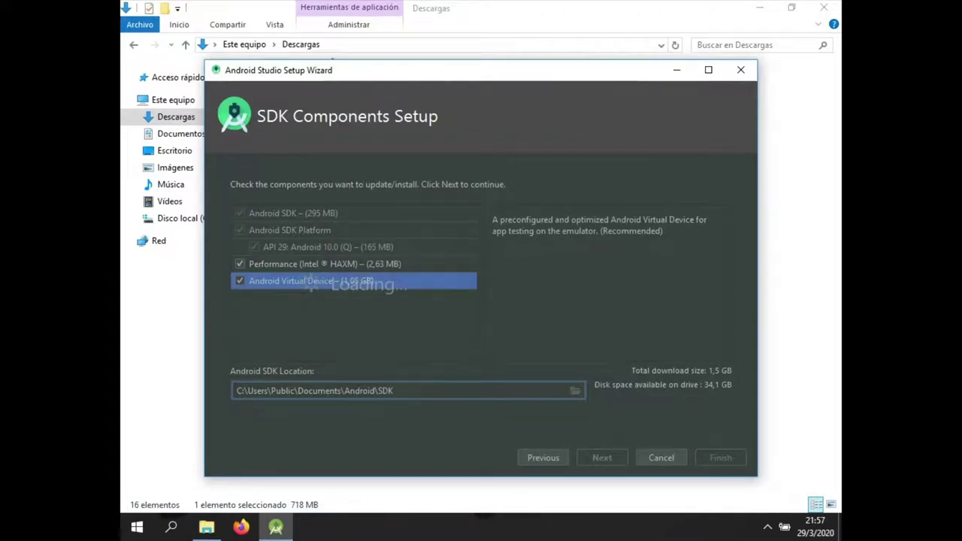
# Step: Keep the recommended 1.0 GB emulator RAM allocation and finish the wizard to download the SDK components
pyautogui.click(609, 457)
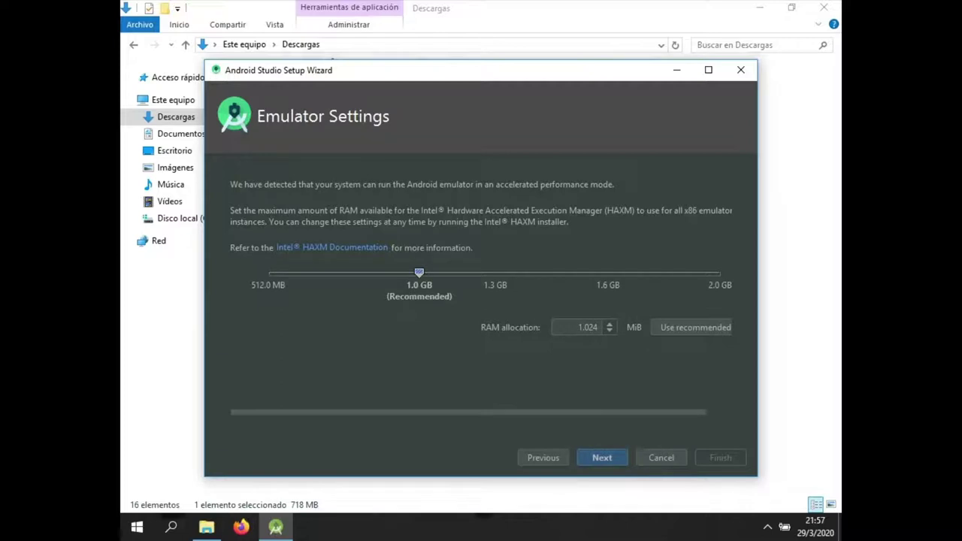
pyautogui.click(605, 458)
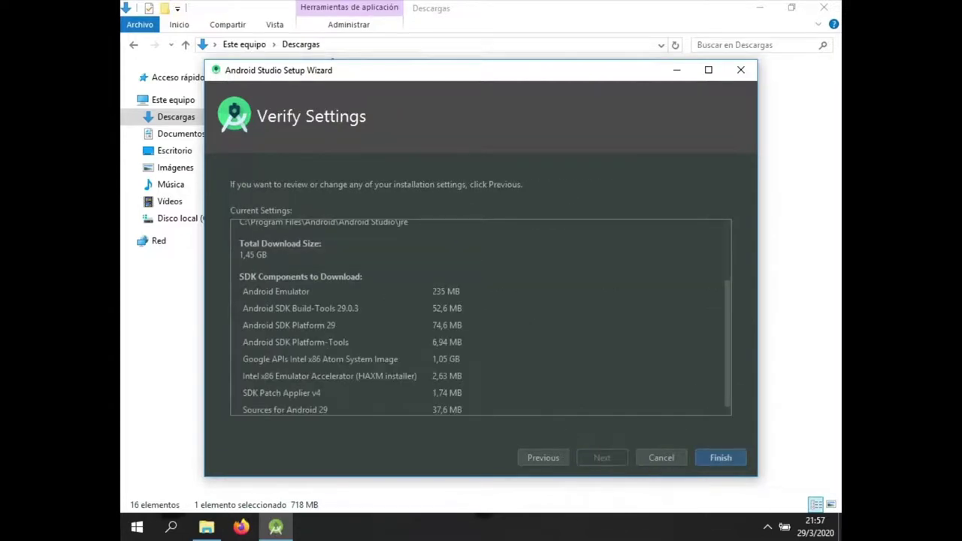
pyautogui.click(720, 458)
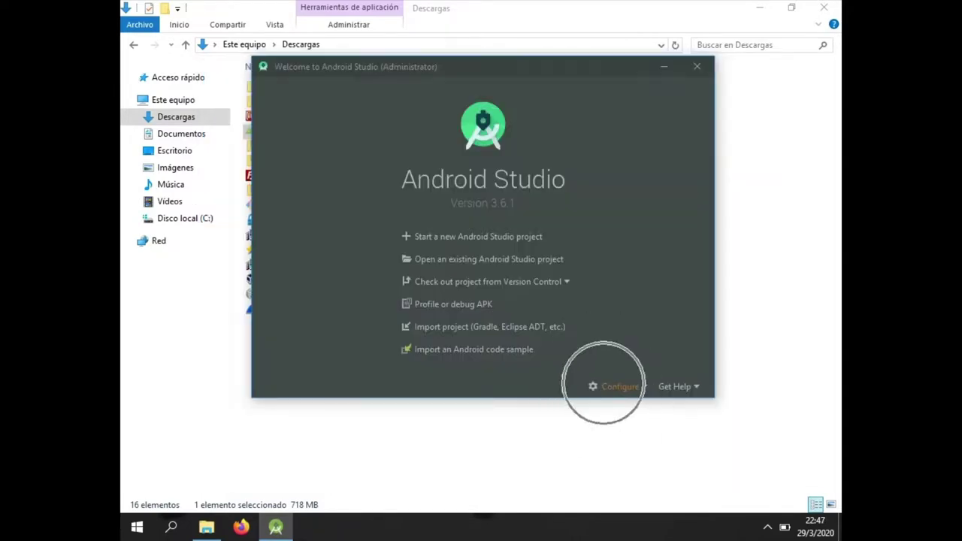
# Step: Open the Android SDK settings and select the Android 9.0 (Pie) API 28 platform for installation, confirming the change
pyautogui.click(606, 387)
pyautogui.press('Return')
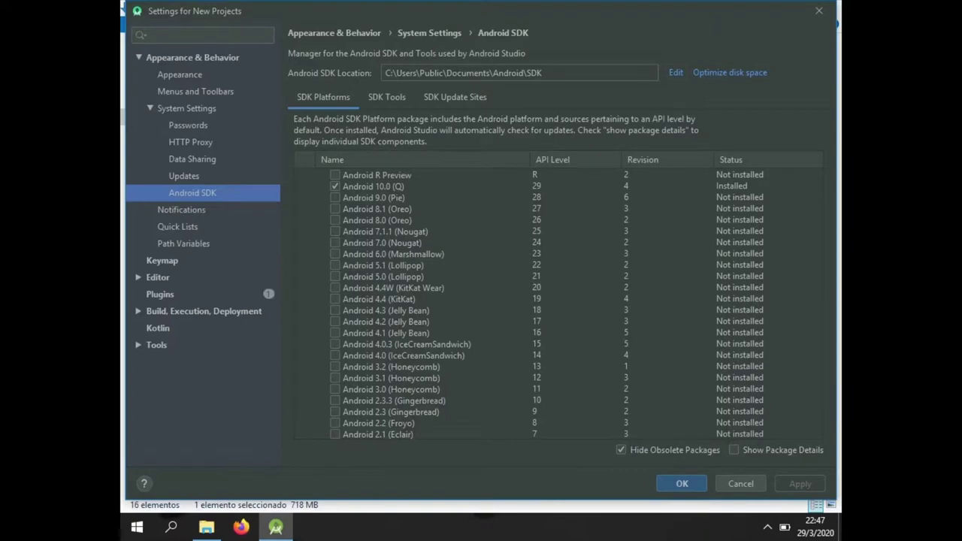
pyautogui.click(334, 197)
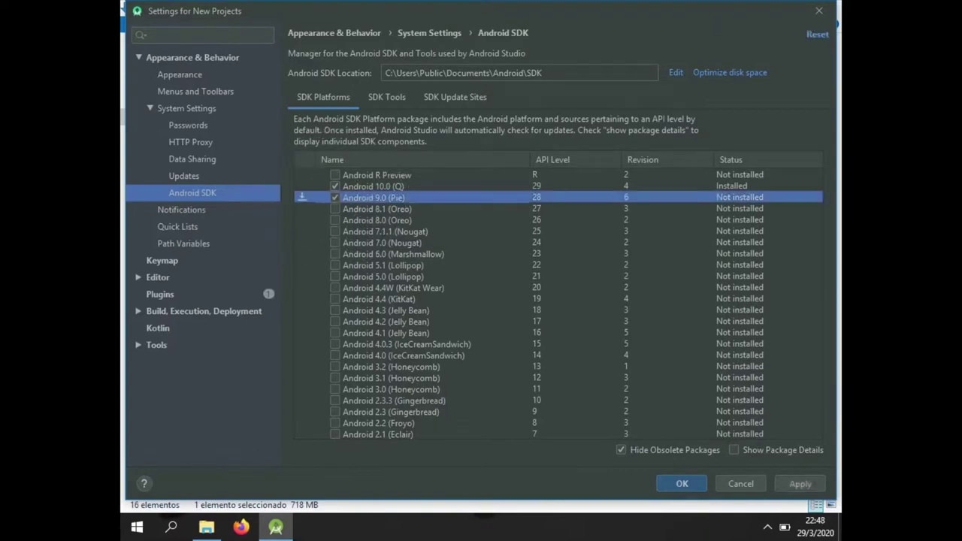
pyautogui.click(799, 484)
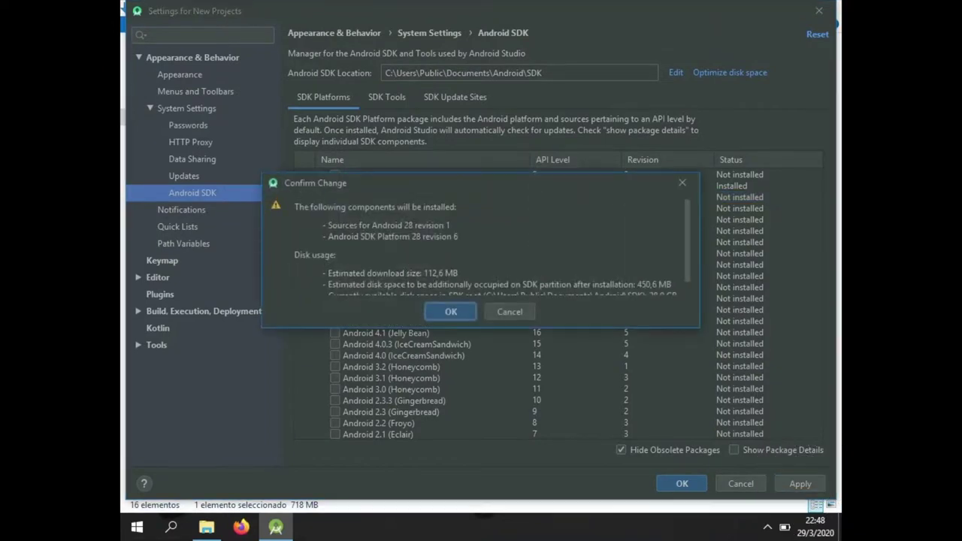
pyautogui.click(452, 311)
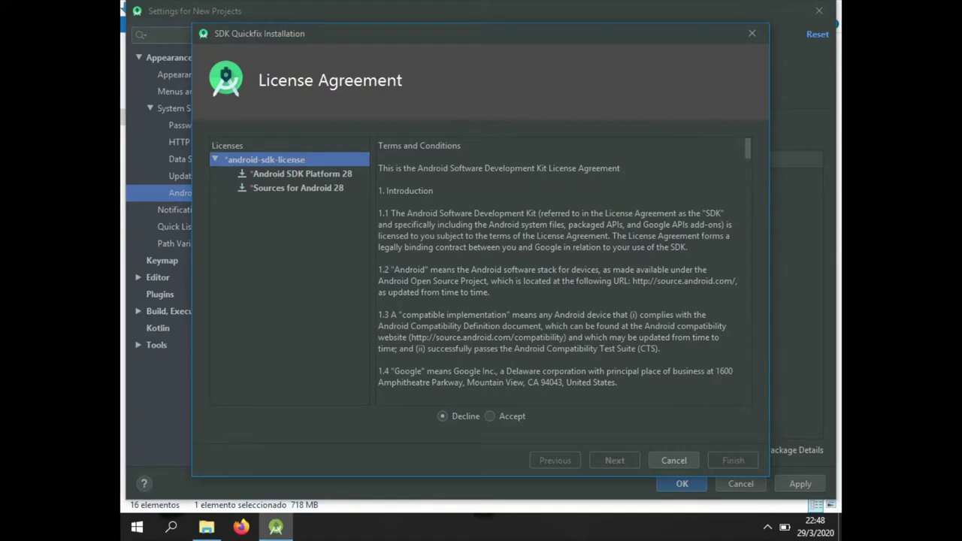
# Step: Accept the android-sdk-license and complete the installation of Android SDK Platform 28 and its sources
pyautogui.click(490, 415)
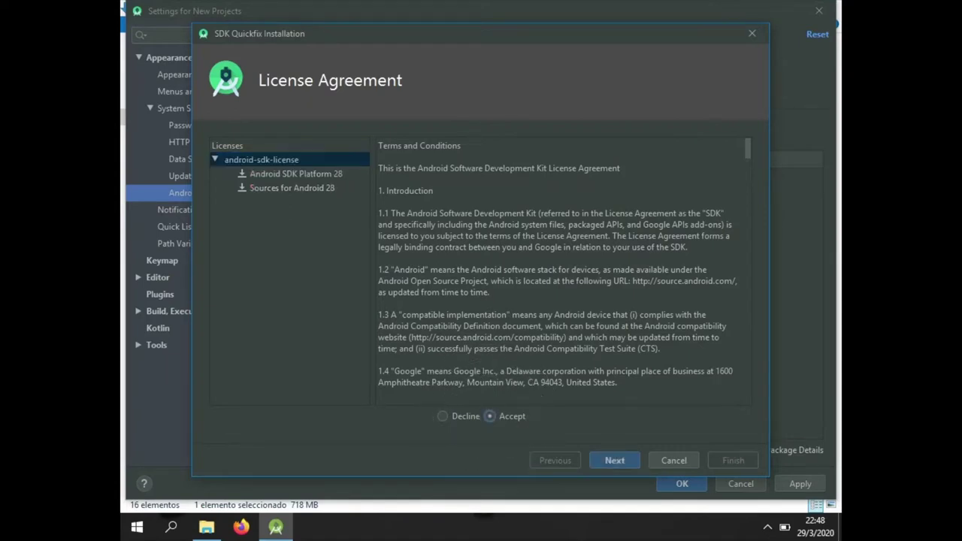
pyautogui.click(614, 460)
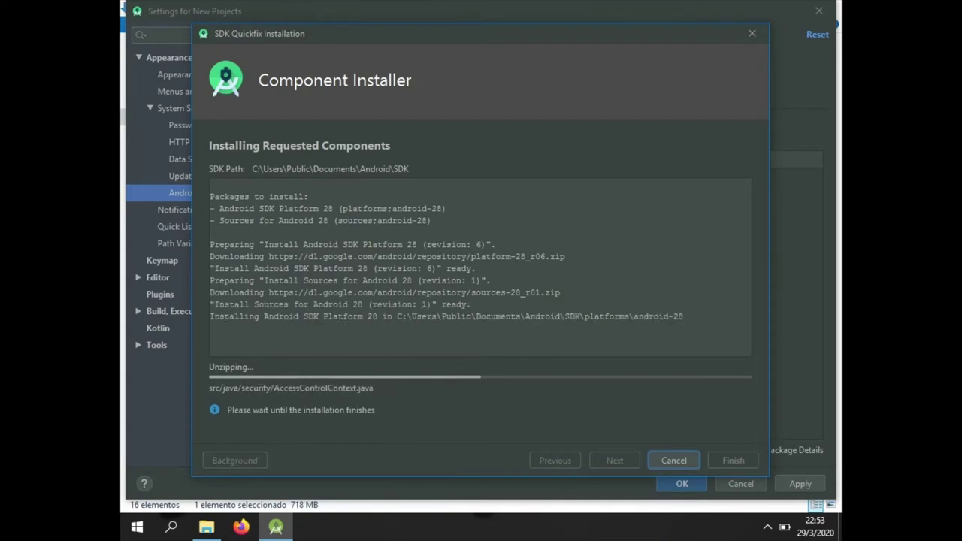
pyautogui.click(734, 461)
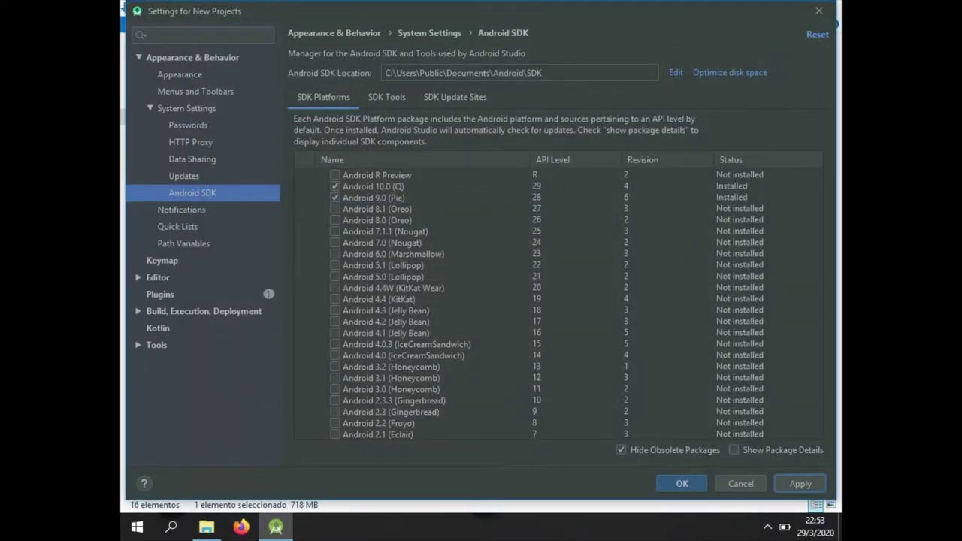
# Step: Apply the Android SDK settings and close Android Studio
pyautogui.click(786, 484)
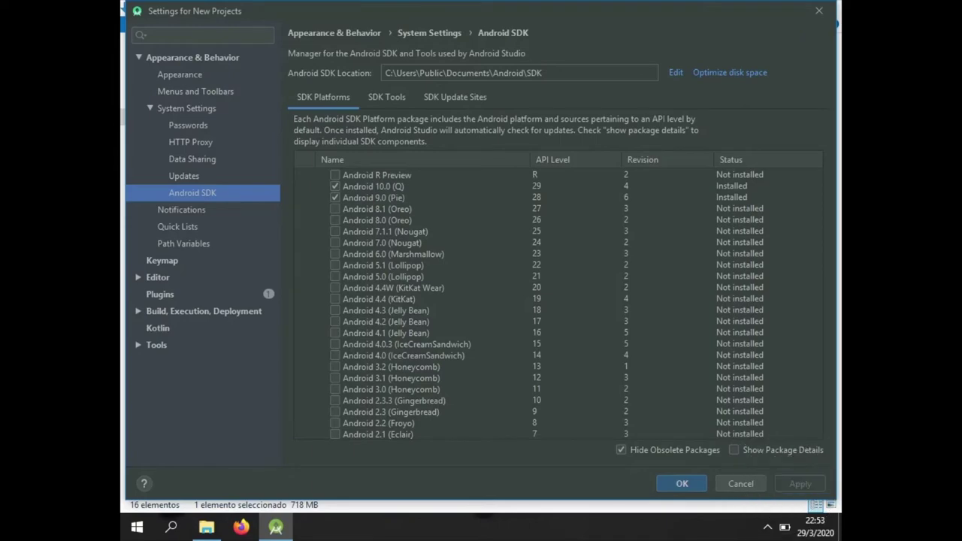
pyautogui.click(682, 483)
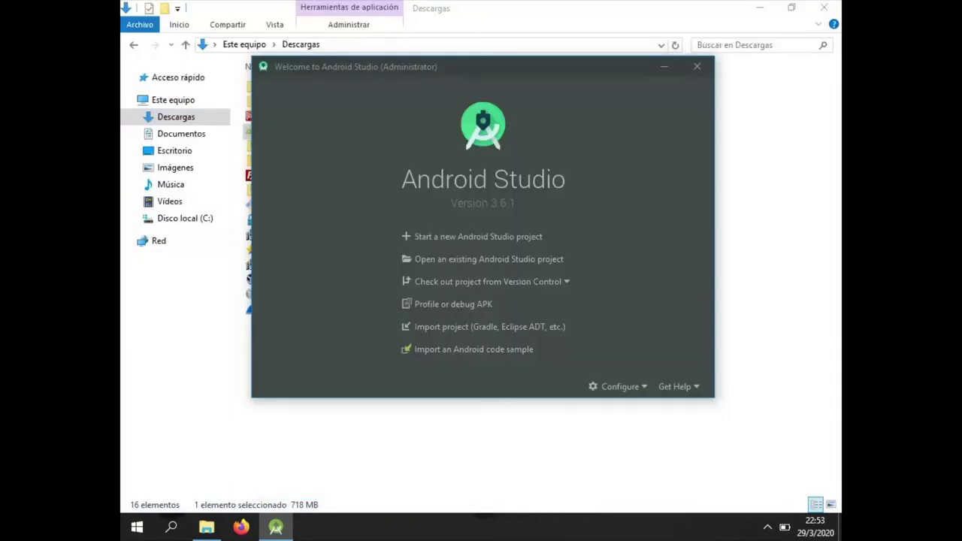
pyautogui.click(697, 66)
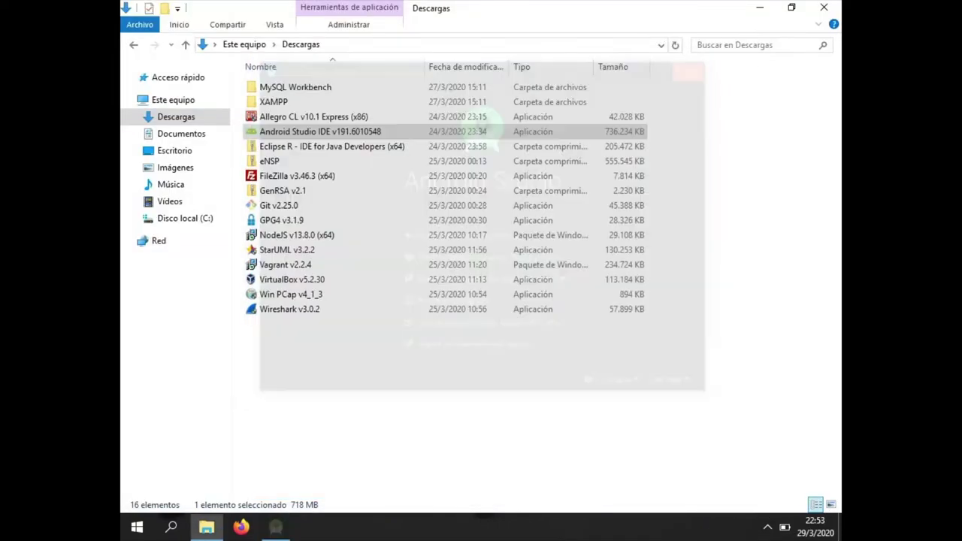